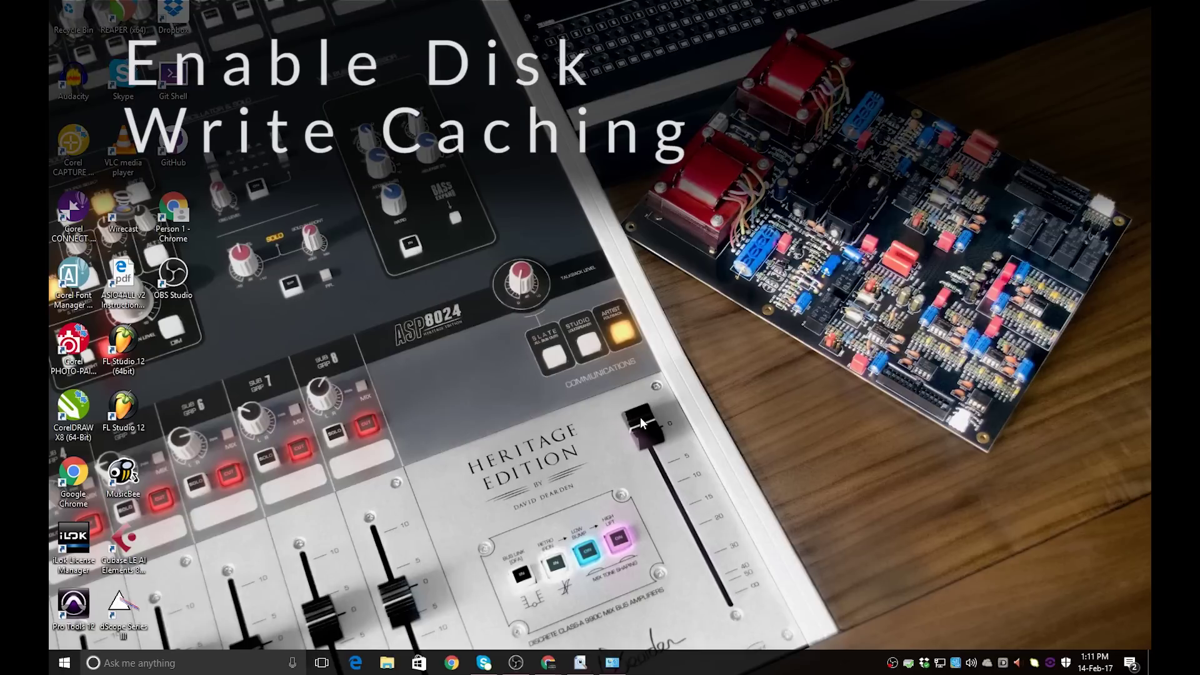
- Open Device Manager from Control Panel's Hardware and Sound page
{"action": "left_click", "coordinate": [611, 662]}
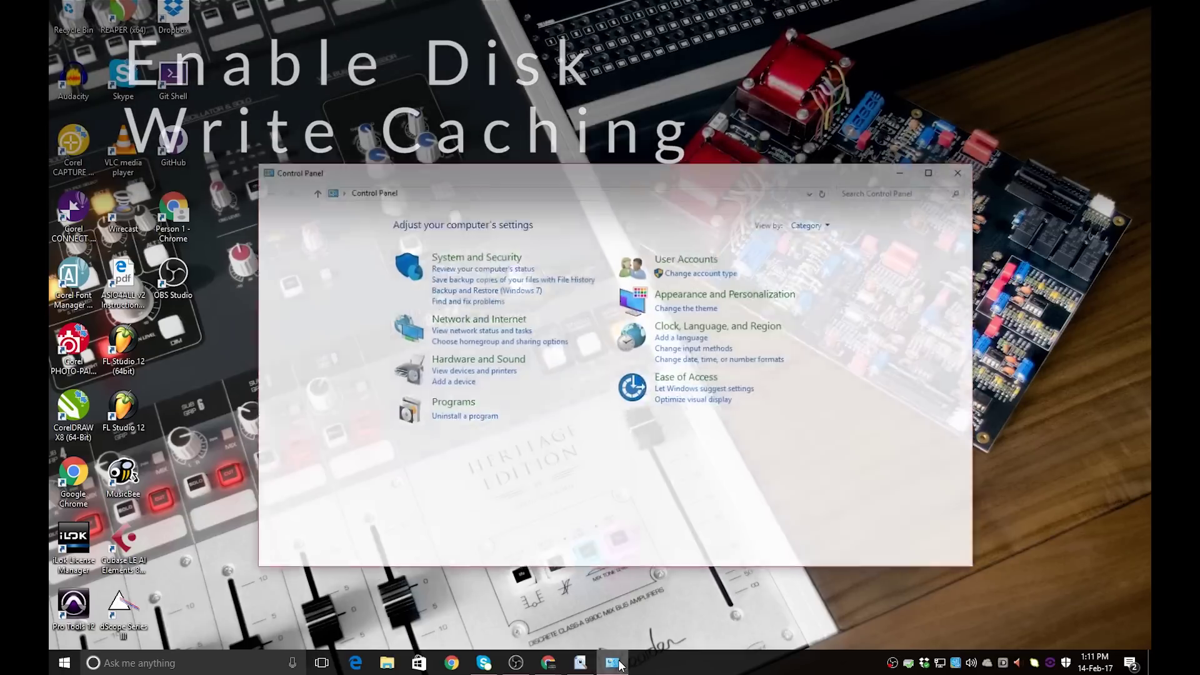
{"action": "left_click", "coordinate": [515, 352]}
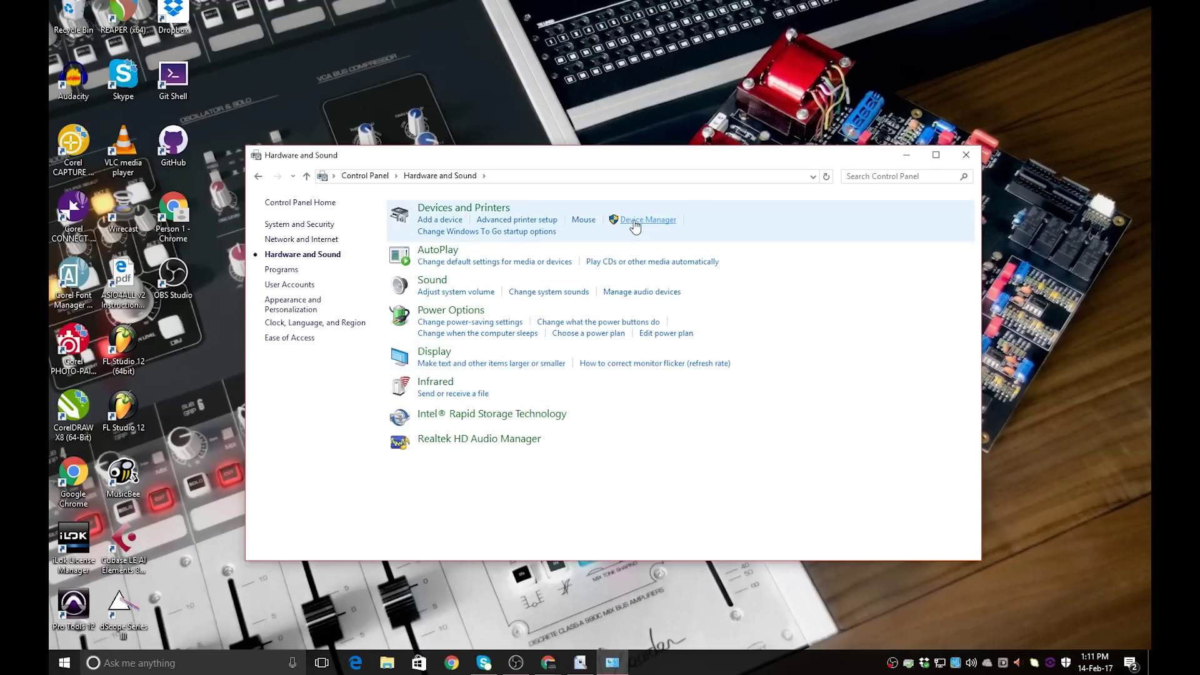
{"action": "left_click", "coordinate": [635, 222]}
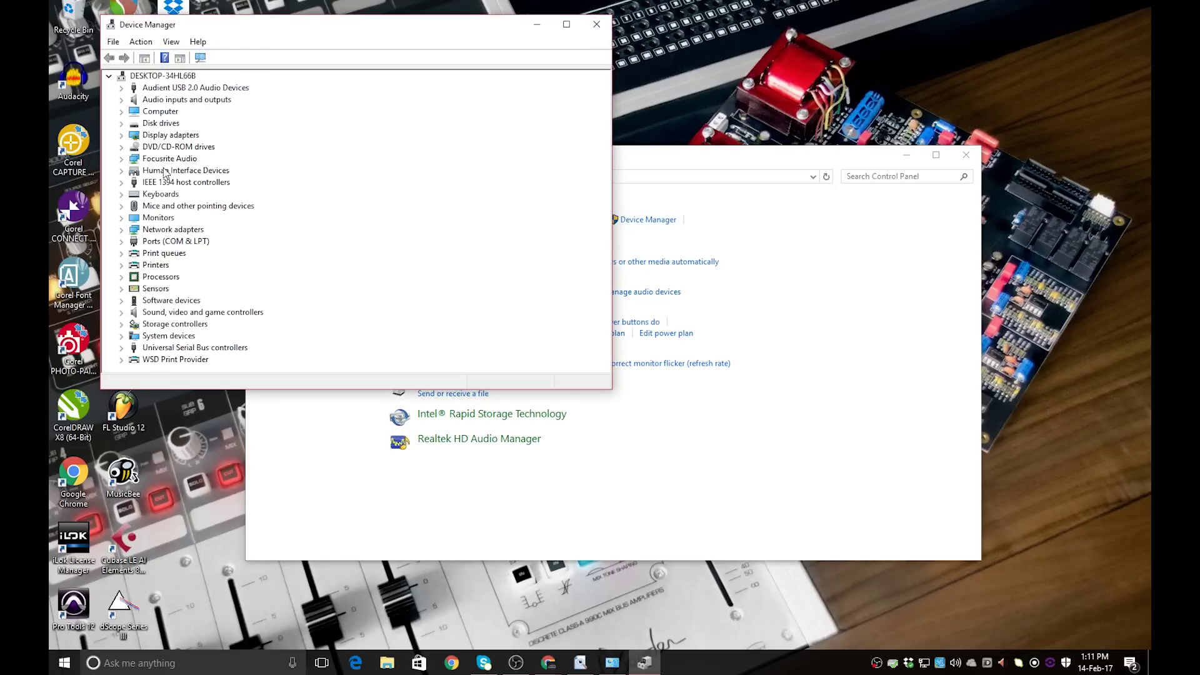
- Confirm write caching is enabled on the TOSHIBA DT01ACA050 disk, then close Device Manager
{"action": "left_click", "coordinate": [122, 124]}
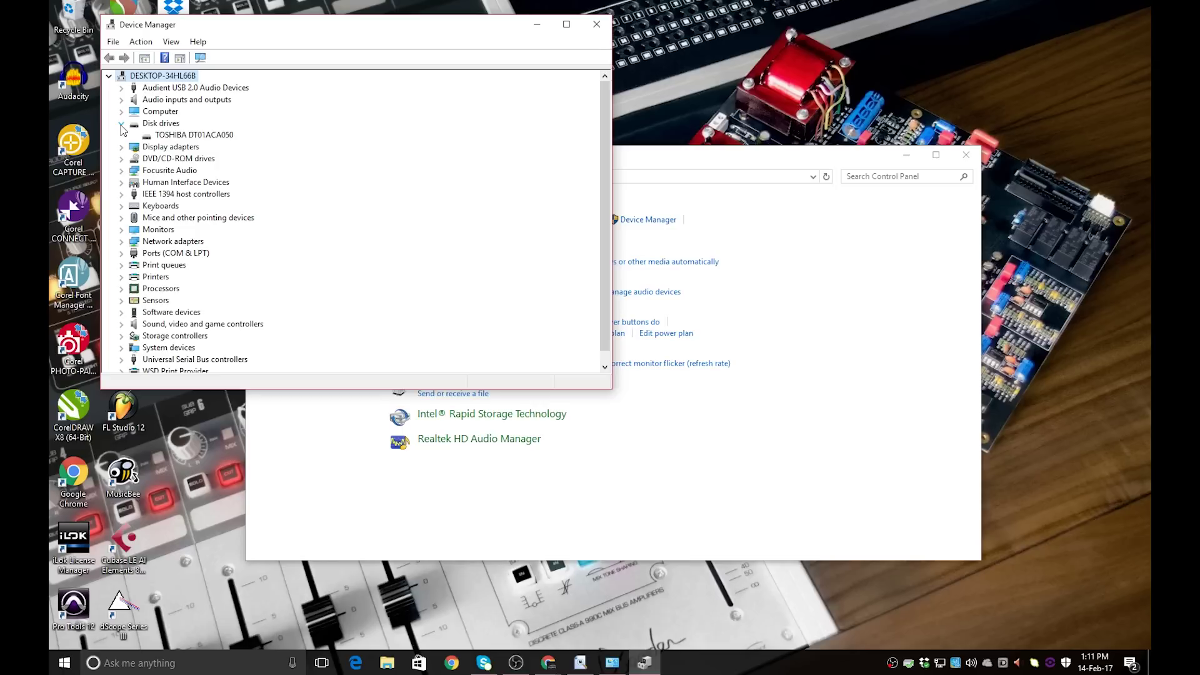
{"action": "right_click", "coordinate": [169, 135]}
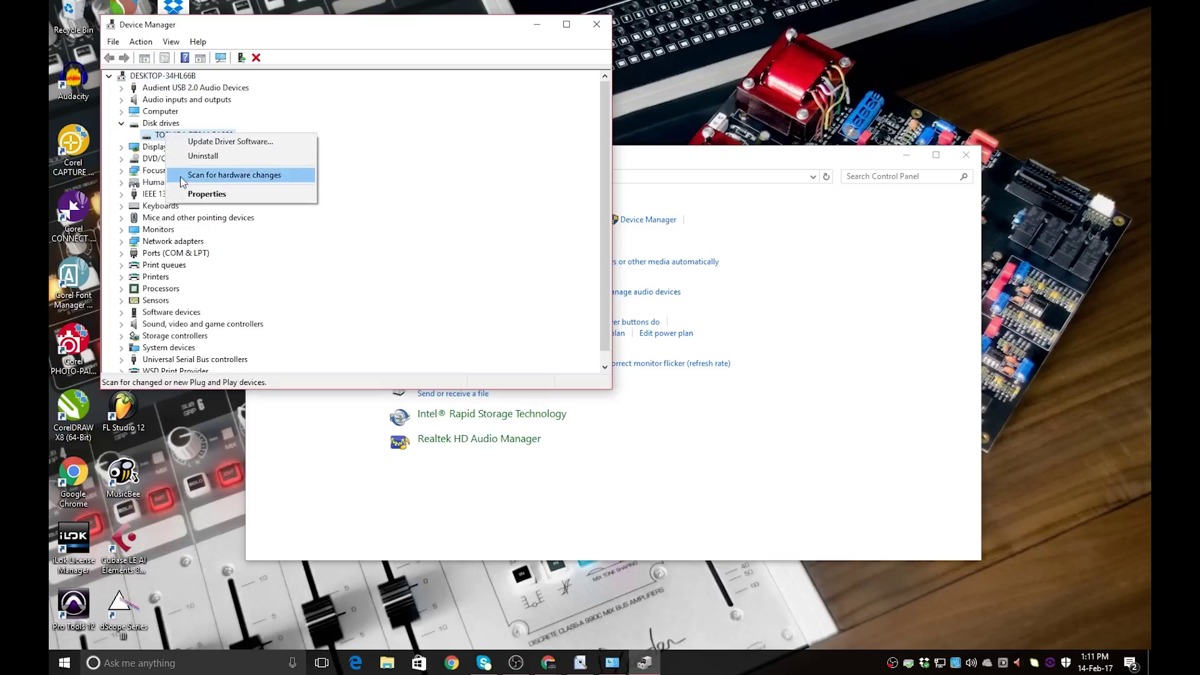
{"action": "left_click", "coordinate": [206, 193]}
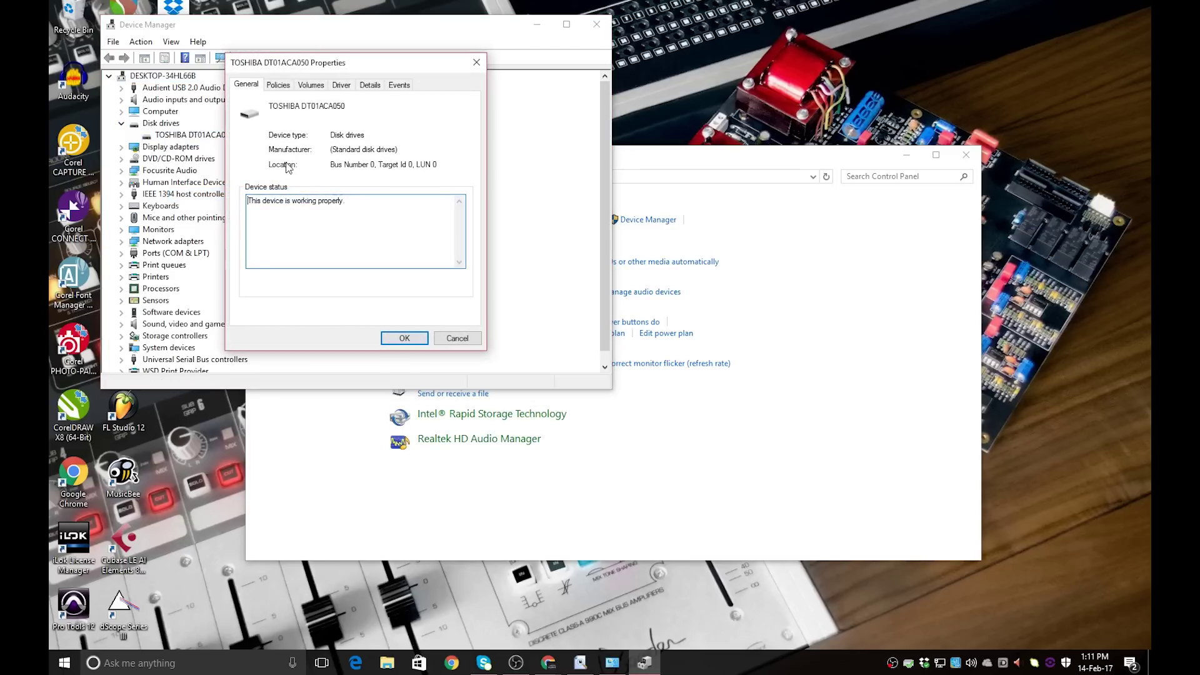
{"action": "left_click", "coordinate": [278, 84]}
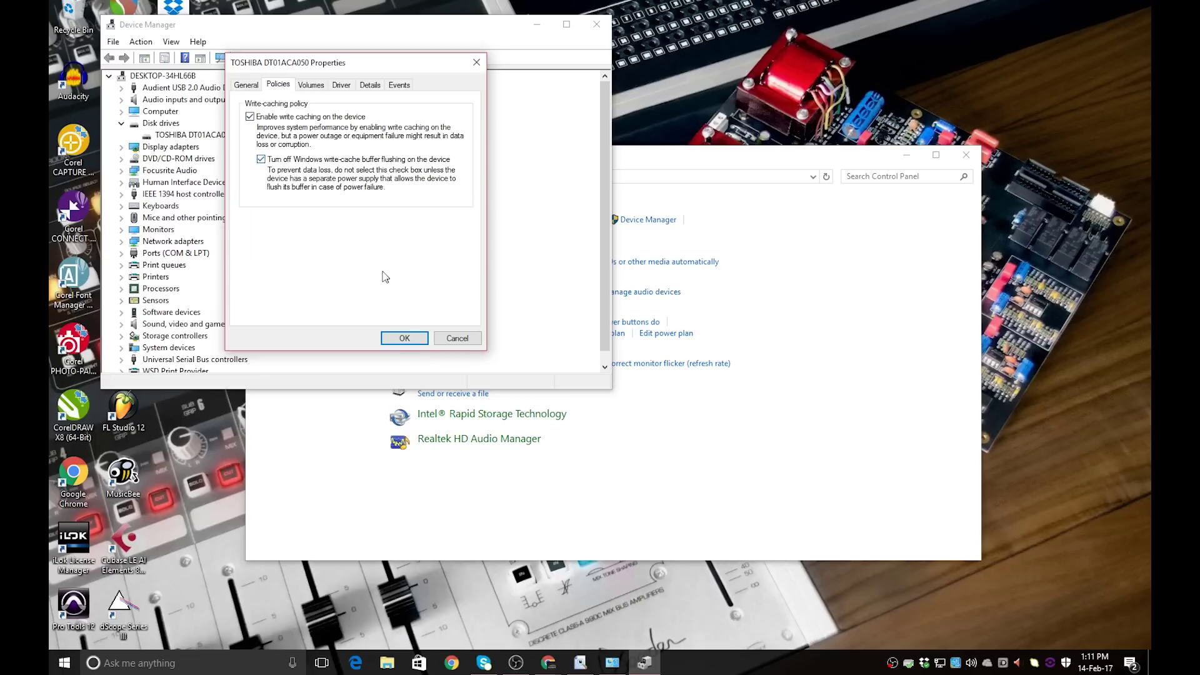
{"action": "left_click", "coordinate": [403, 337]}
{"action": "left_click", "coordinate": [596, 23]}
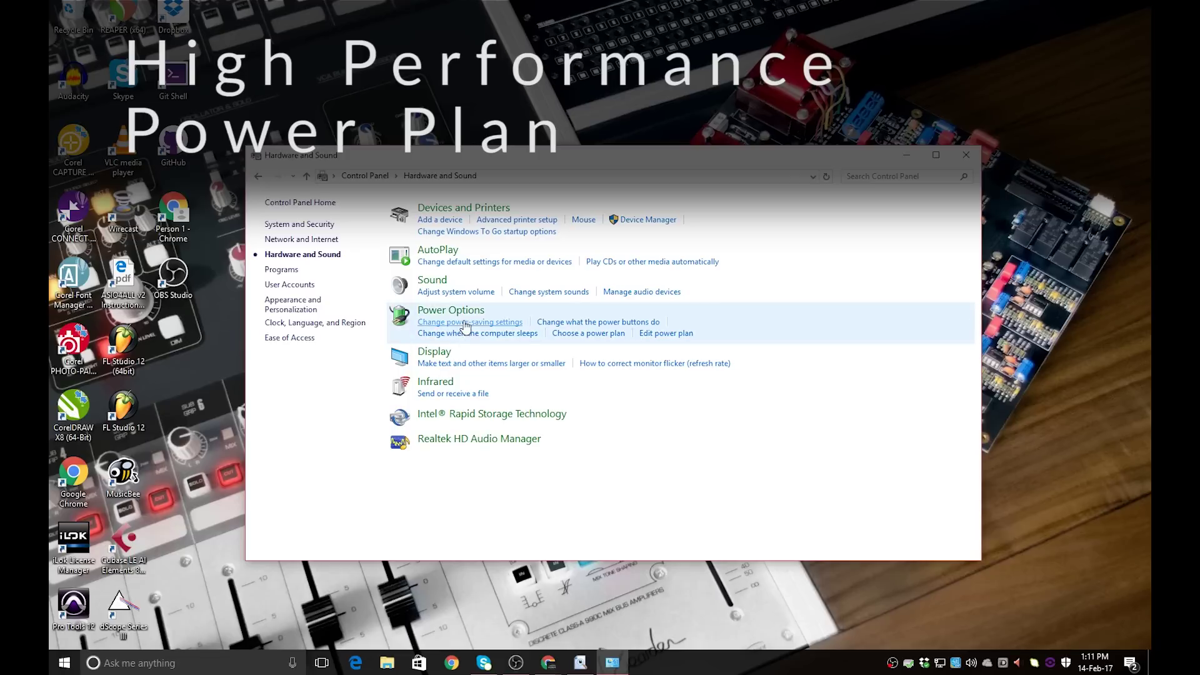
- Review the High performance plan's advanced power settings, keeping High performance as the selected plan
{"action": "left_click", "coordinate": [450, 310]}
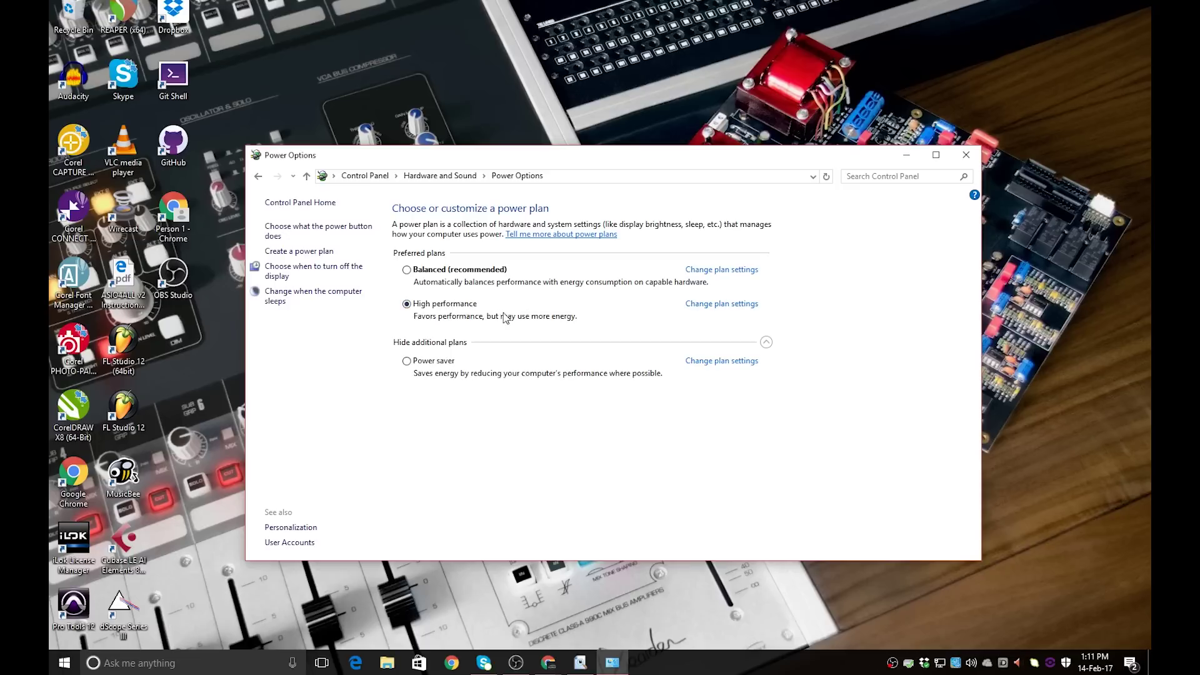
{"action": "left_click", "coordinate": [700, 308]}
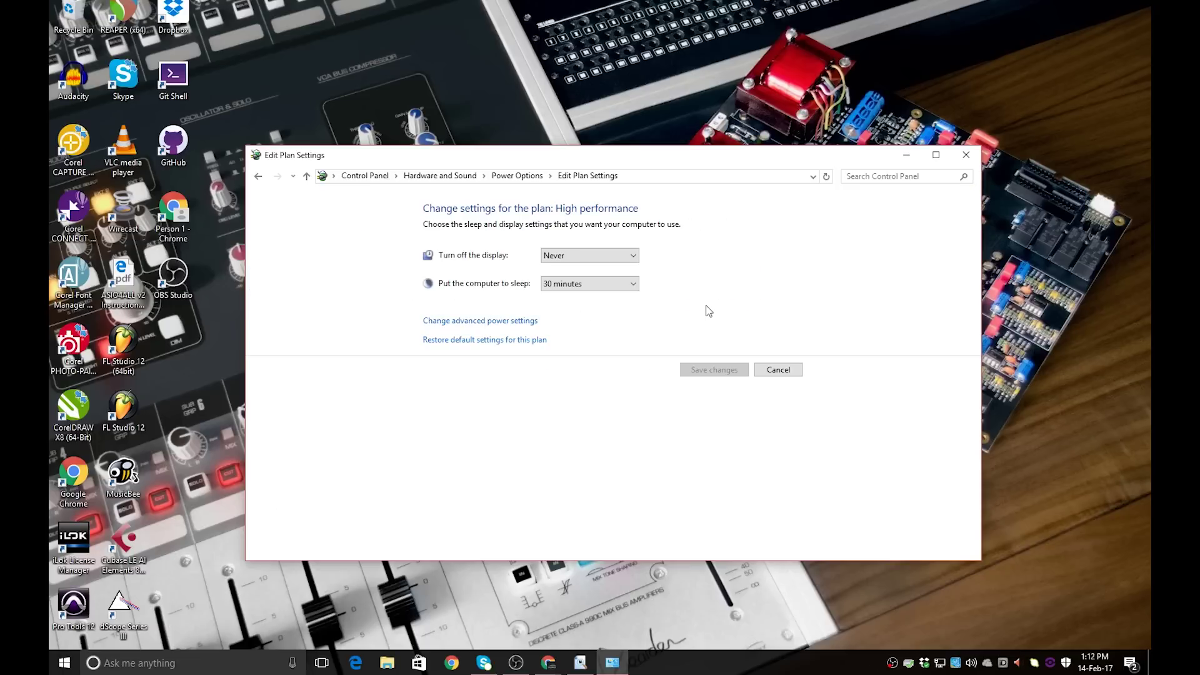
{"action": "left_click", "coordinate": [517, 324]}
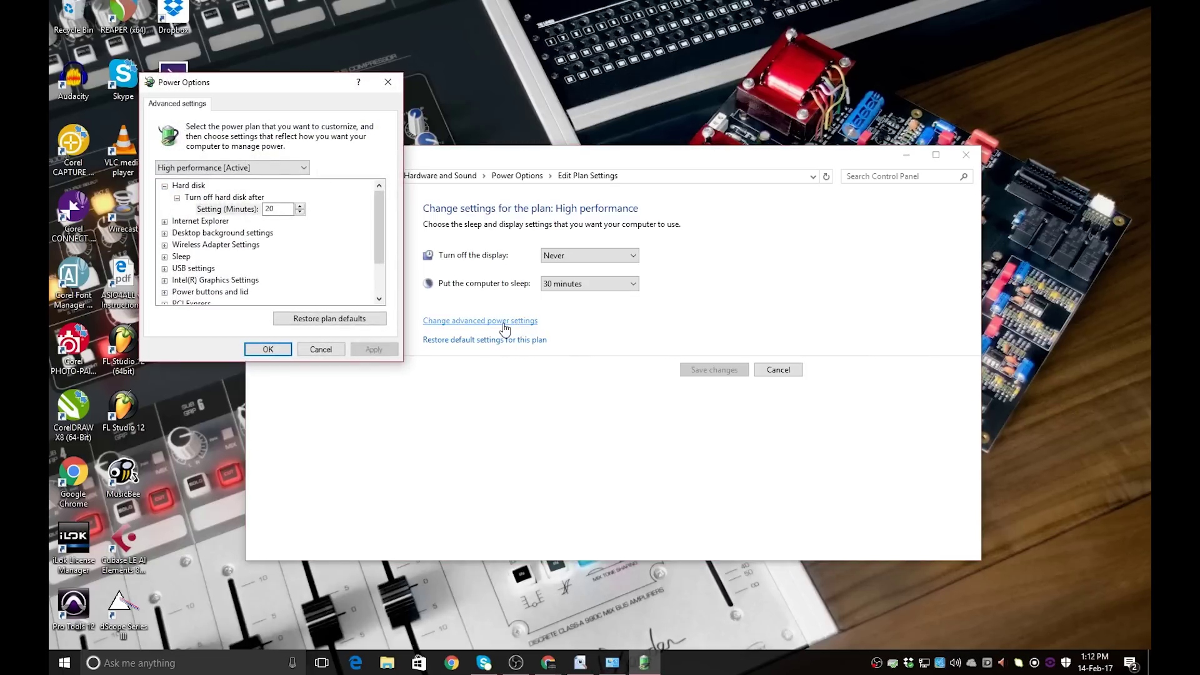
{"action": "left_click", "coordinate": [231, 168]}
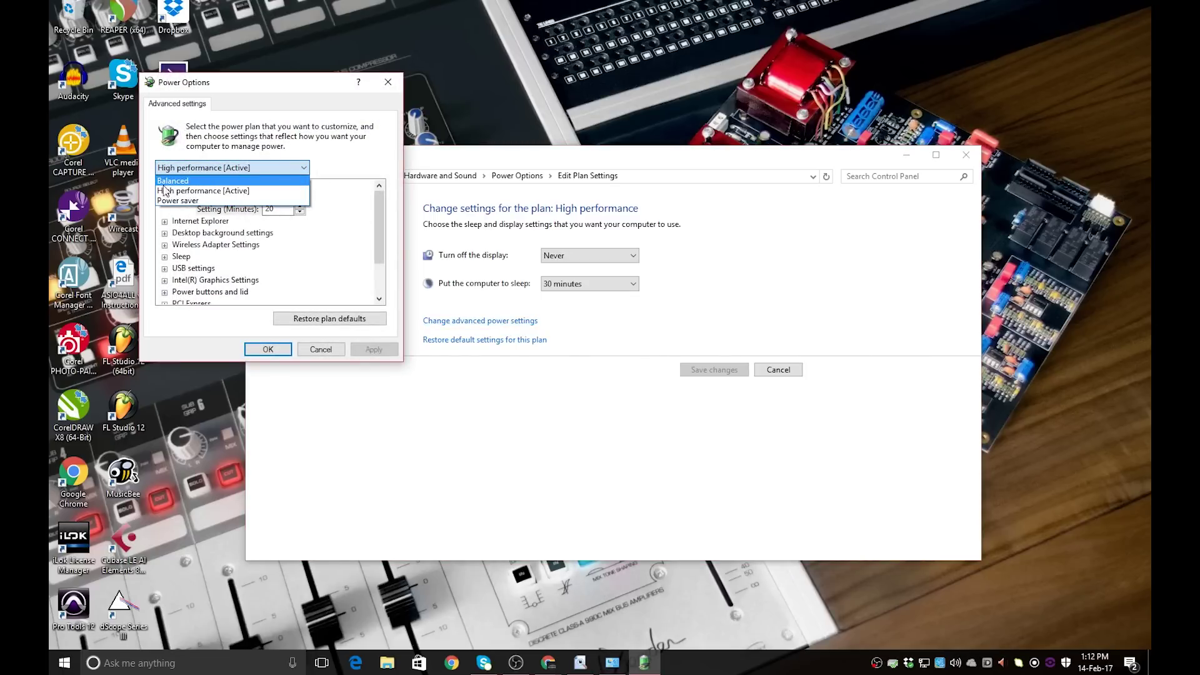
{"action": "left_click", "coordinate": [219, 192]}
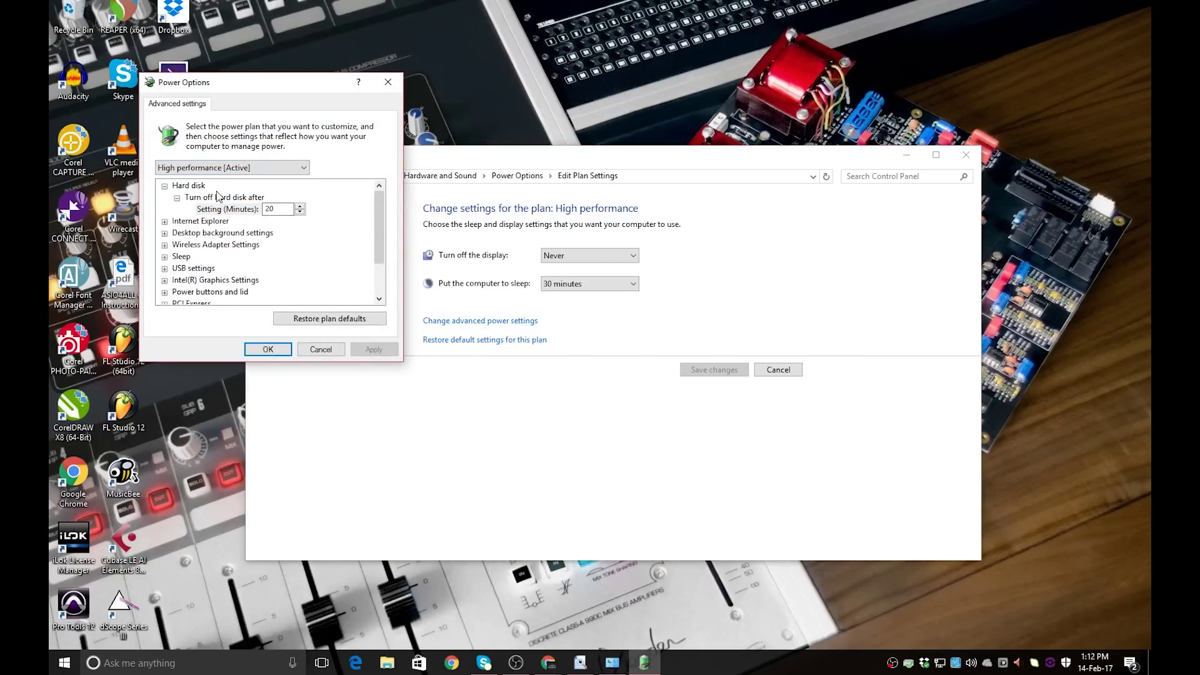
{"action": "left_click", "coordinate": [268, 350]}
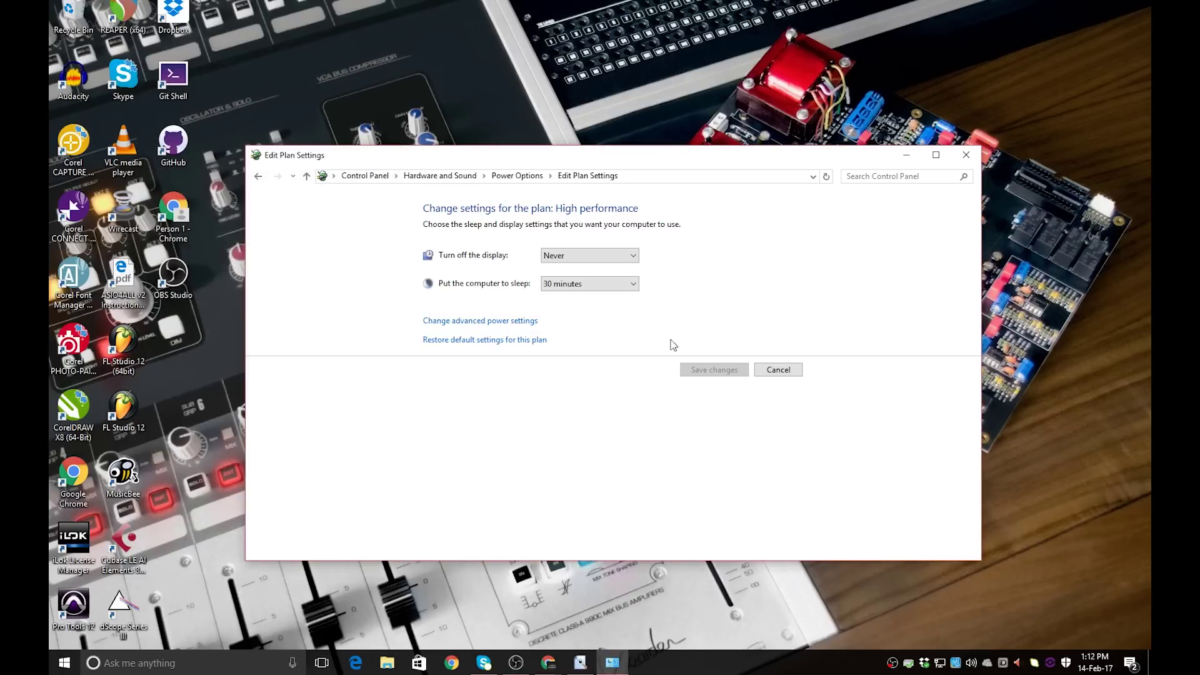
- Keep the No Sounds scheme in the Sound settings and confirm with OK
{"action": "left_click", "coordinate": [365, 175]}
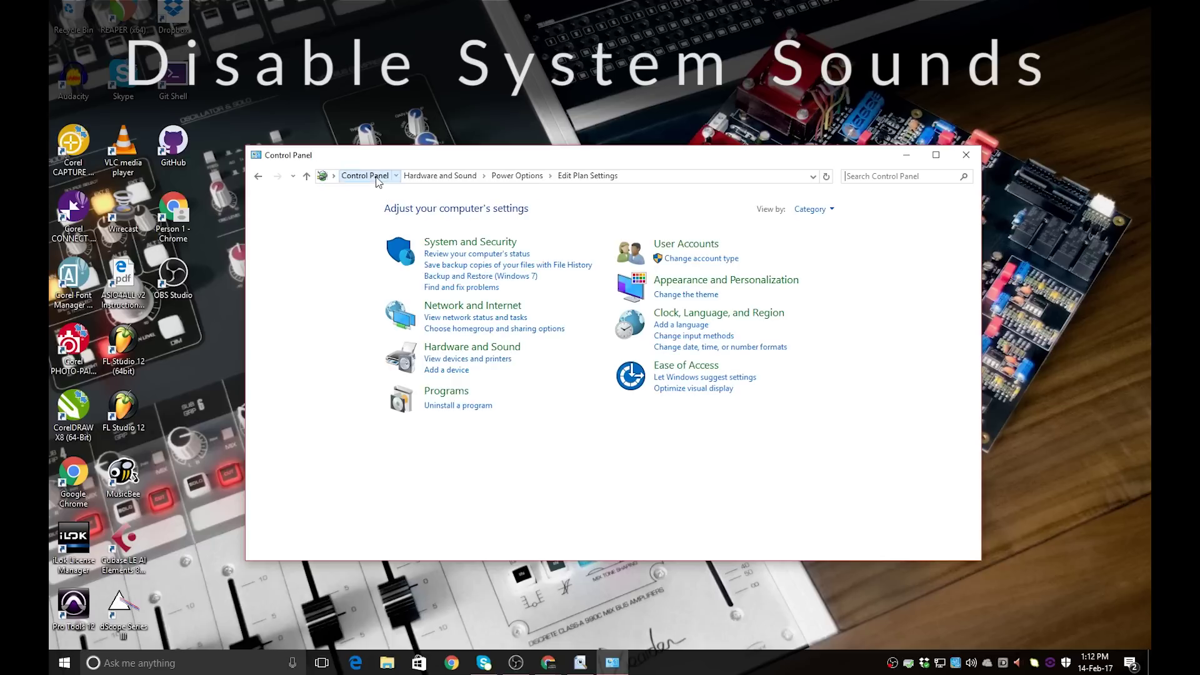
{"action": "left_click", "coordinate": [471, 345]}
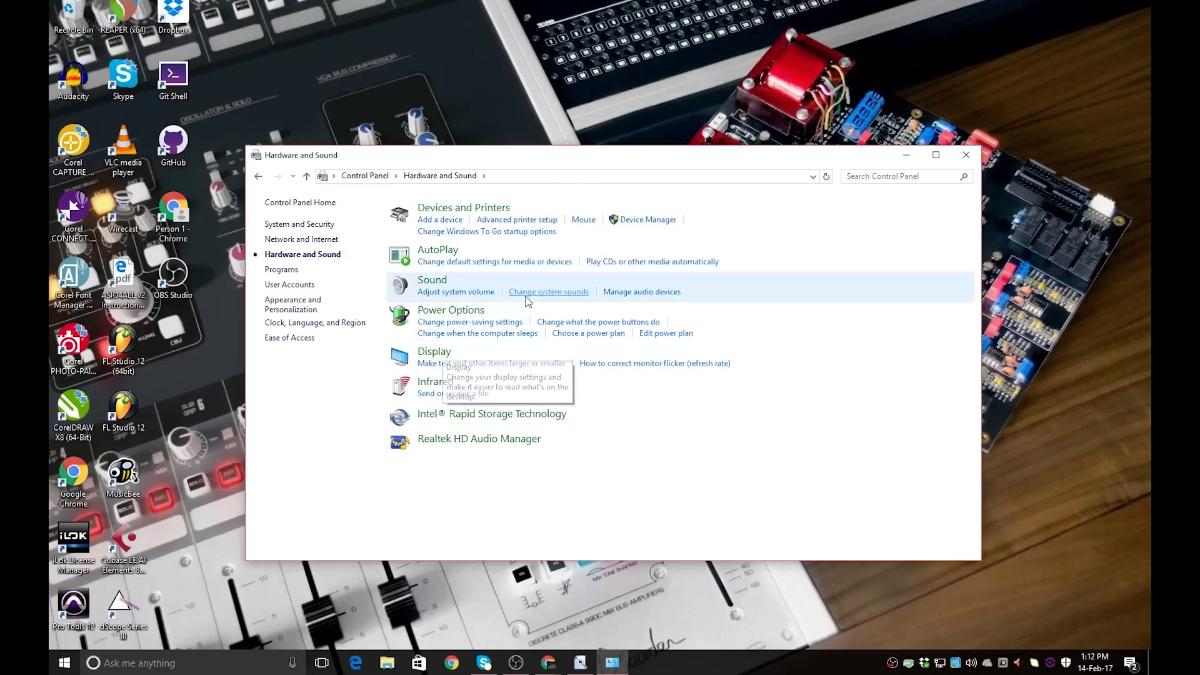
{"action": "left_click", "coordinate": [548, 292]}
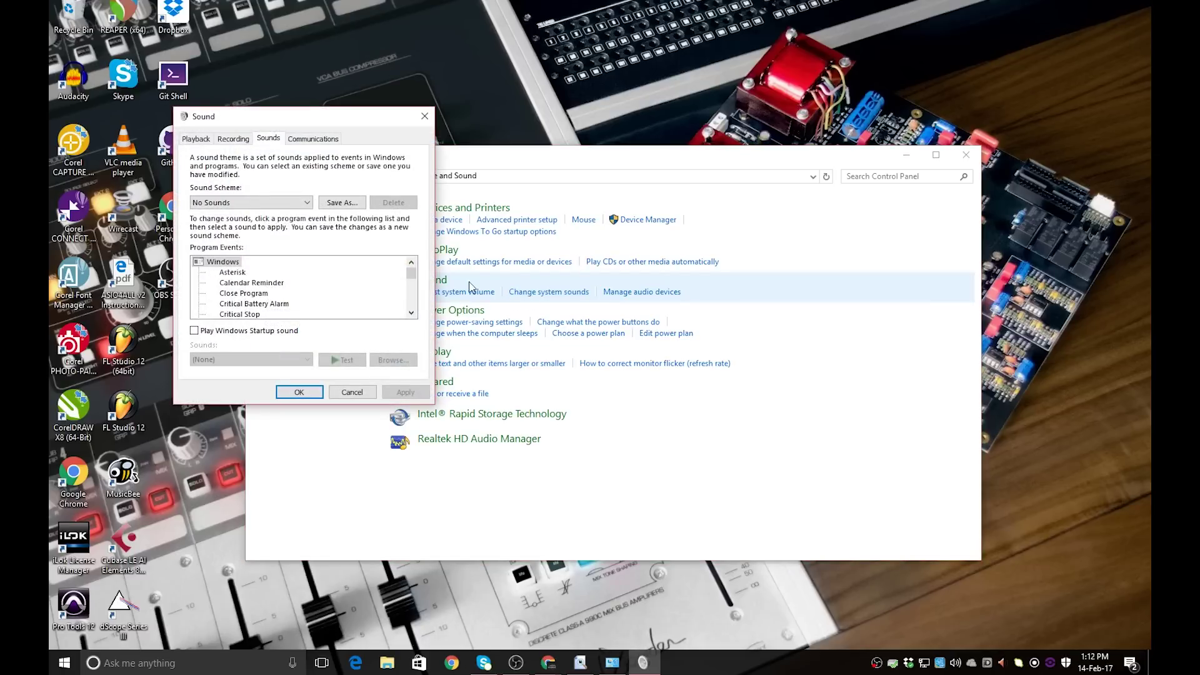
{"action": "left_click", "coordinate": [307, 203]}
{"action": "left_click", "coordinate": [278, 215]}
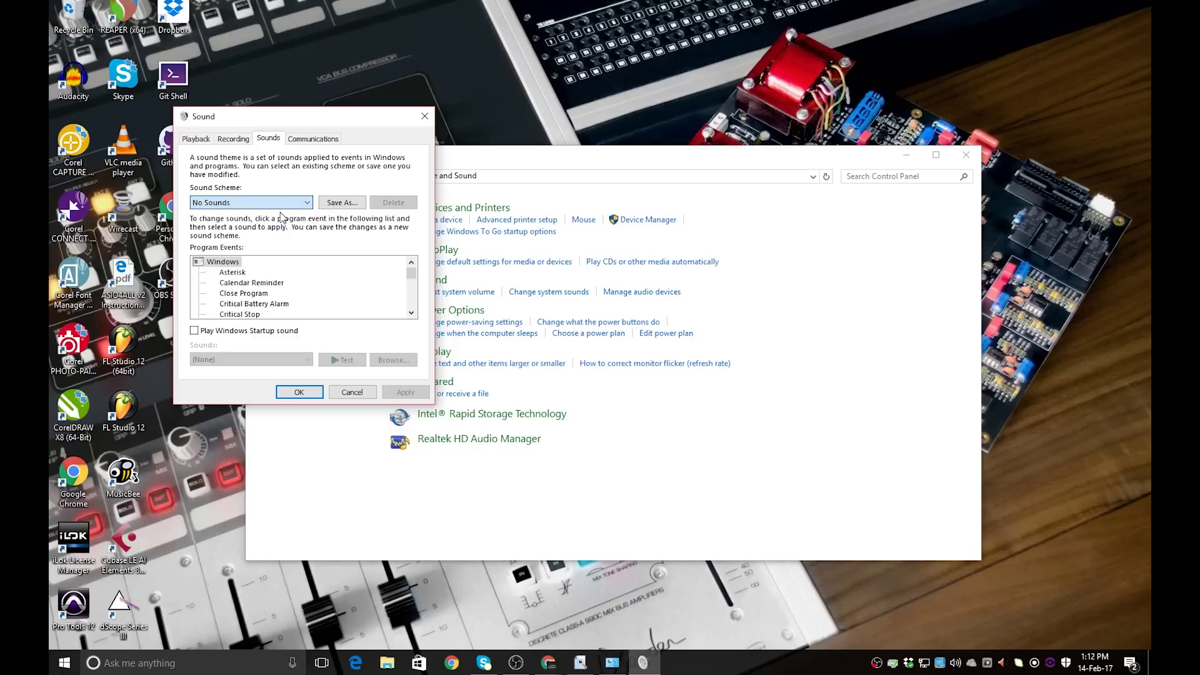
{"action": "left_click", "coordinate": [300, 393]}
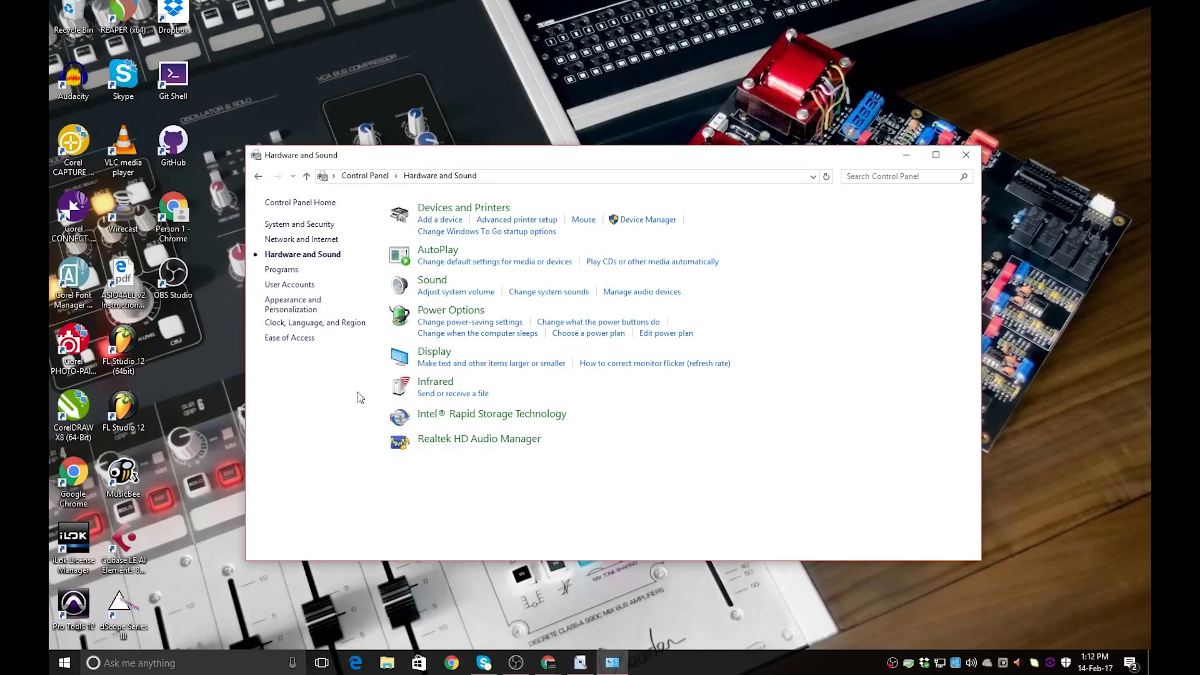
- Close Hardware and Sound, visit the LatencyMon download page in Chrome, and bring up LatencyMon
{"action": "left_click", "coordinate": [965, 154]}
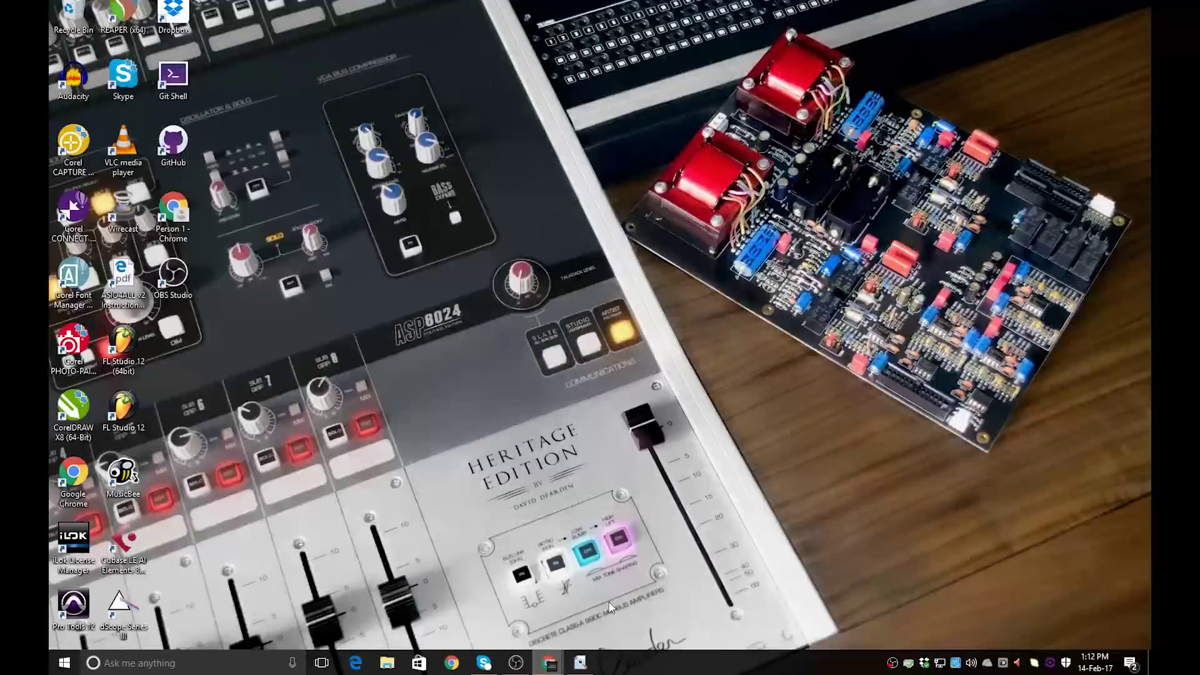
{"action": "left_click", "coordinate": [552, 662]}
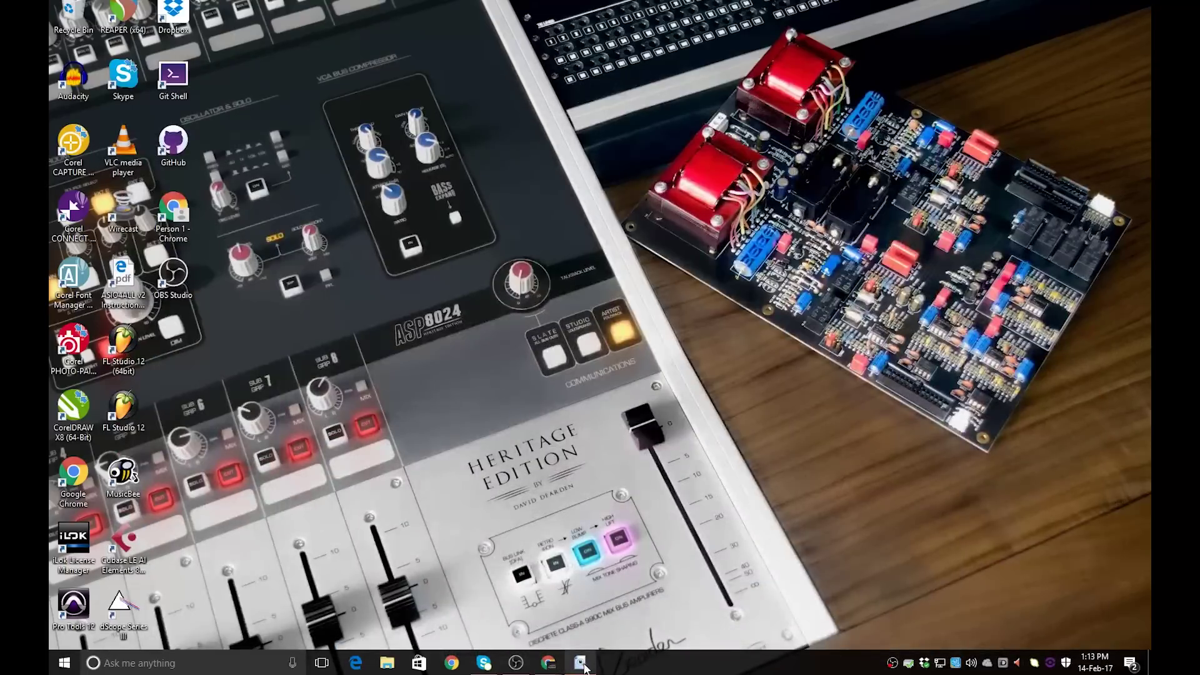
{"action": "left_click", "coordinate": [581, 662]}
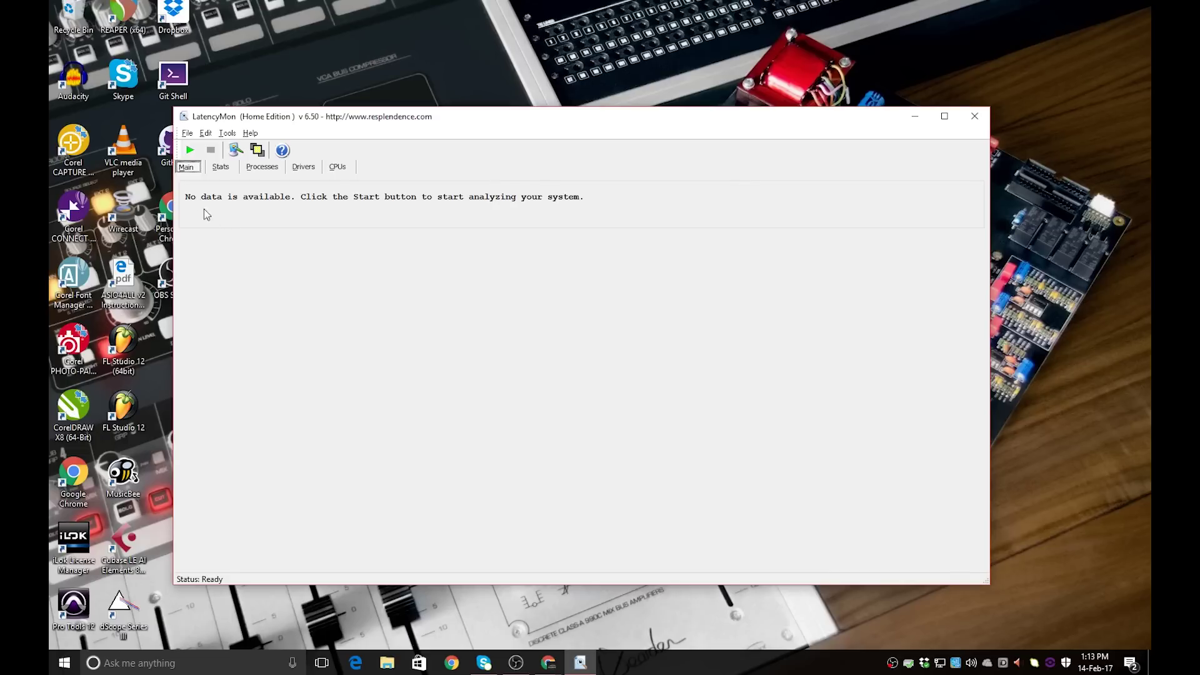
- Start LatencyMon's latency analysis and view the per-driver breakdown
{"action": "left_click", "coordinate": [189, 150]}
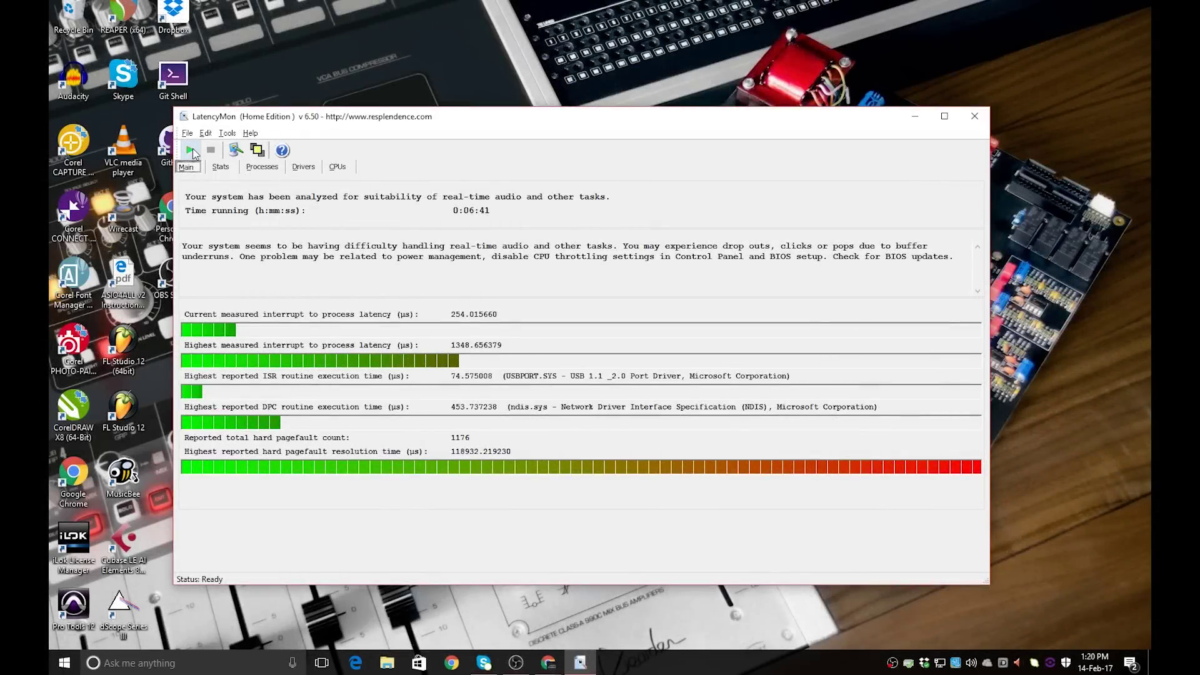
{"action": "left_click", "coordinate": [303, 168]}
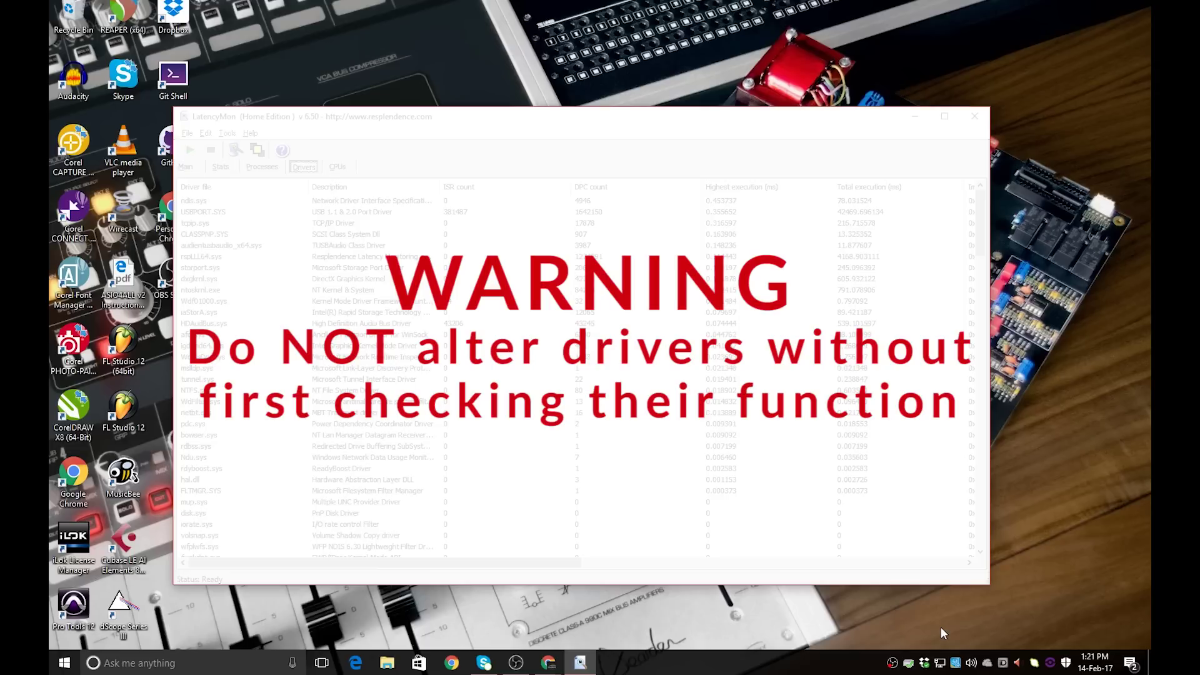
- Right-click the taskbar network icon while LatencyMon lists ndis.sys as the top driver
{"action": "right_click", "coordinate": [940, 664]}
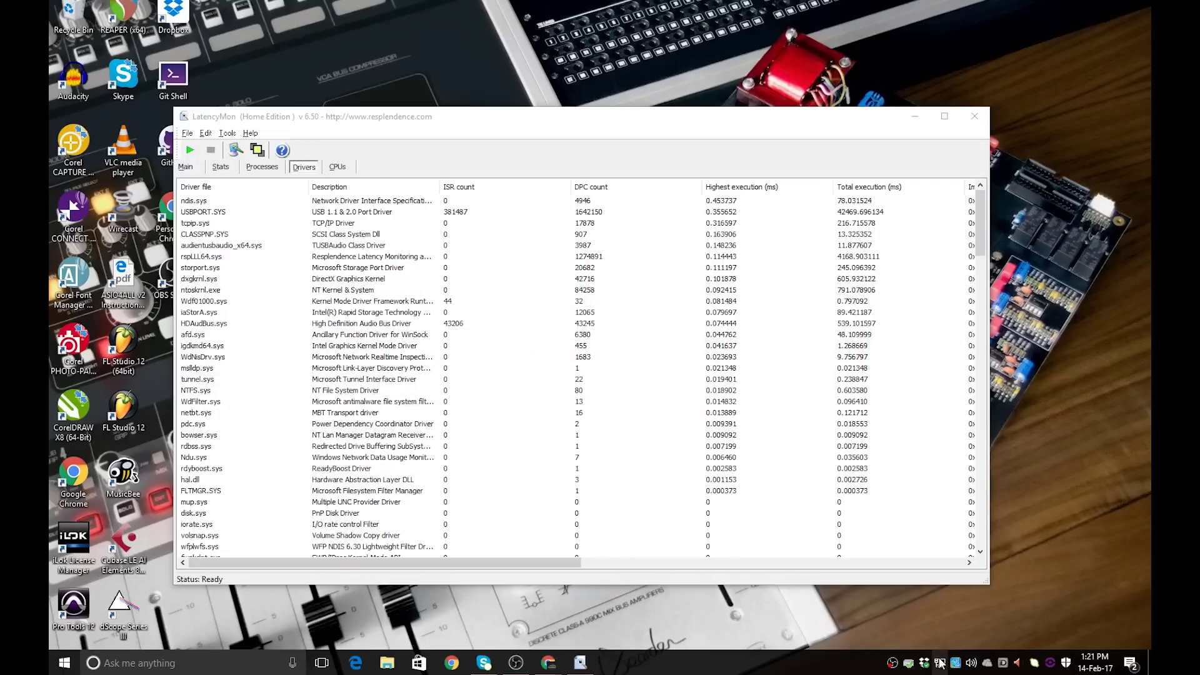
- Bring up the Ethernet adapter's actions in Network Connections, then restart LatencyMon's analysis
{"action": "left_click", "coordinate": [940, 663]}
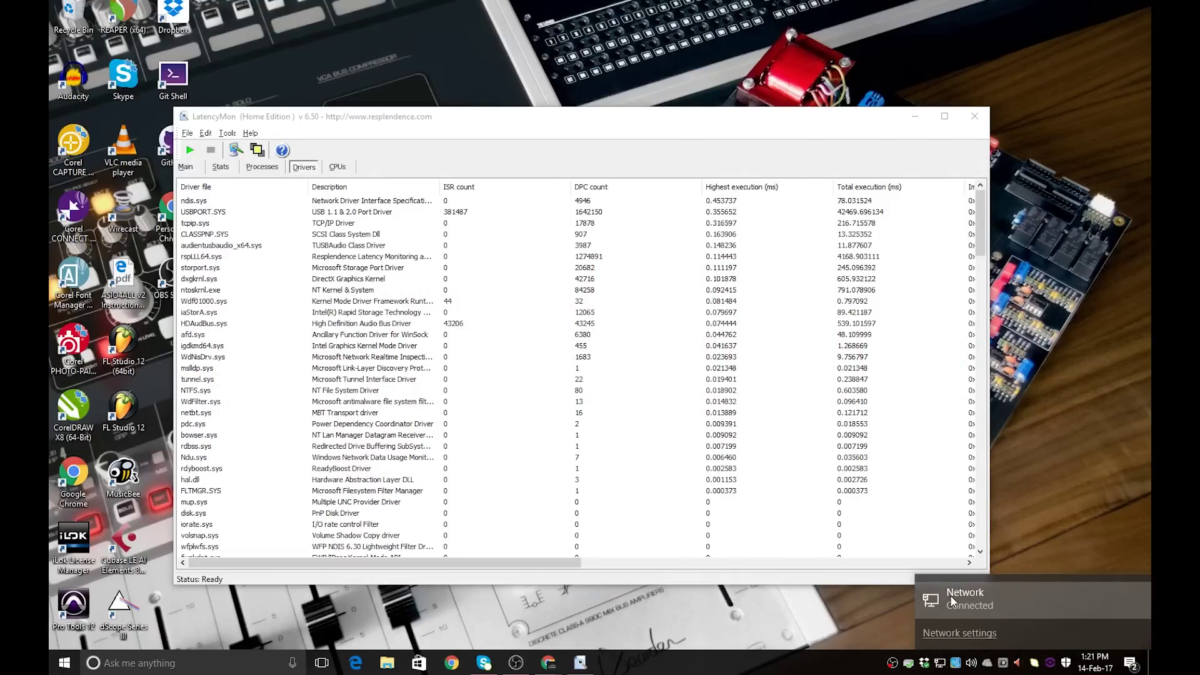
{"action": "left_click", "coordinate": [956, 633]}
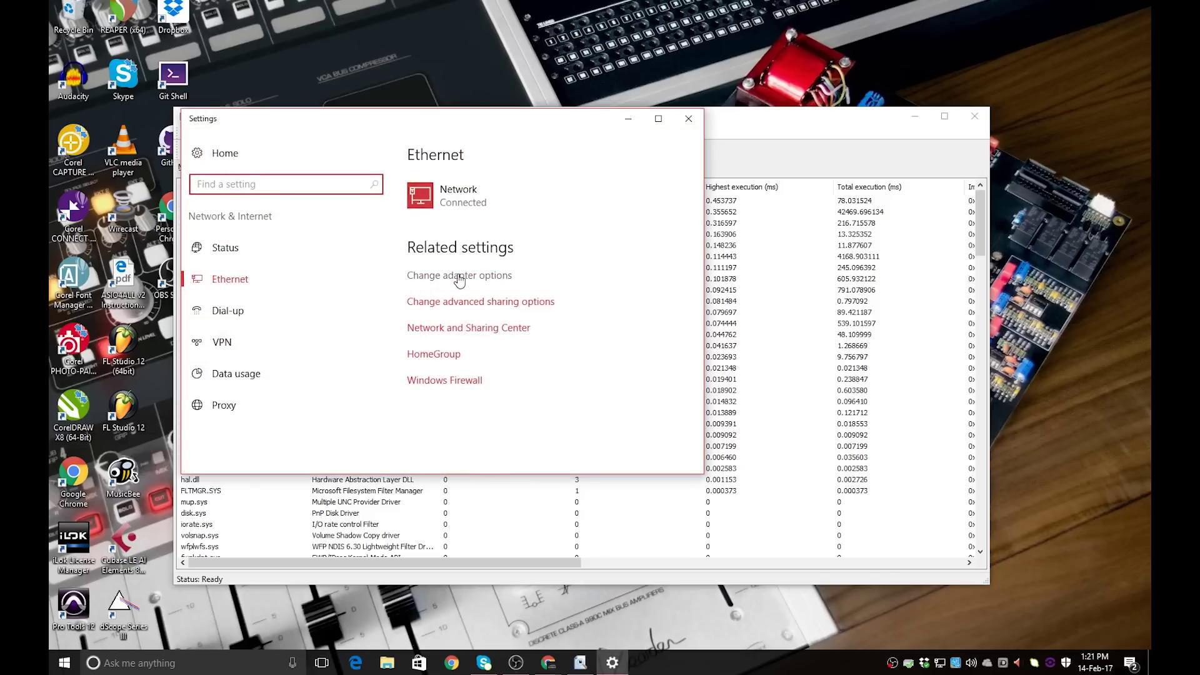
{"action": "left_click", "coordinate": [459, 276]}
{"action": "left_click", "coordinate": [330, 235]}
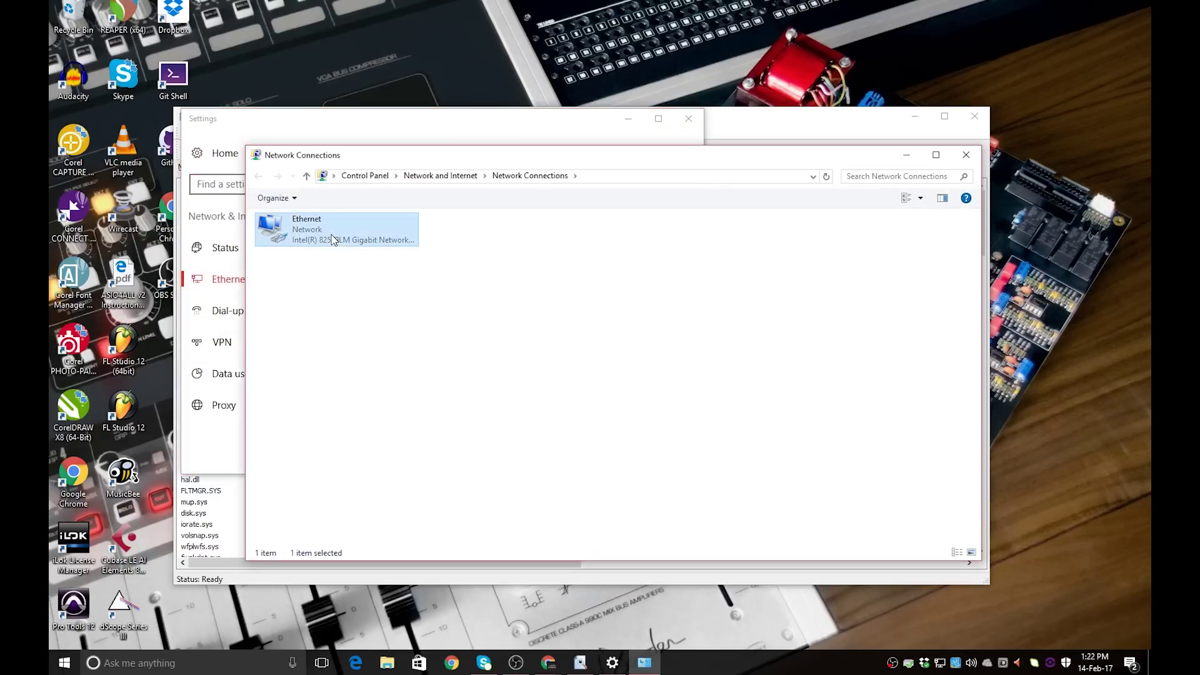
{"action": "right_click", "coordinate": [330, 235]}
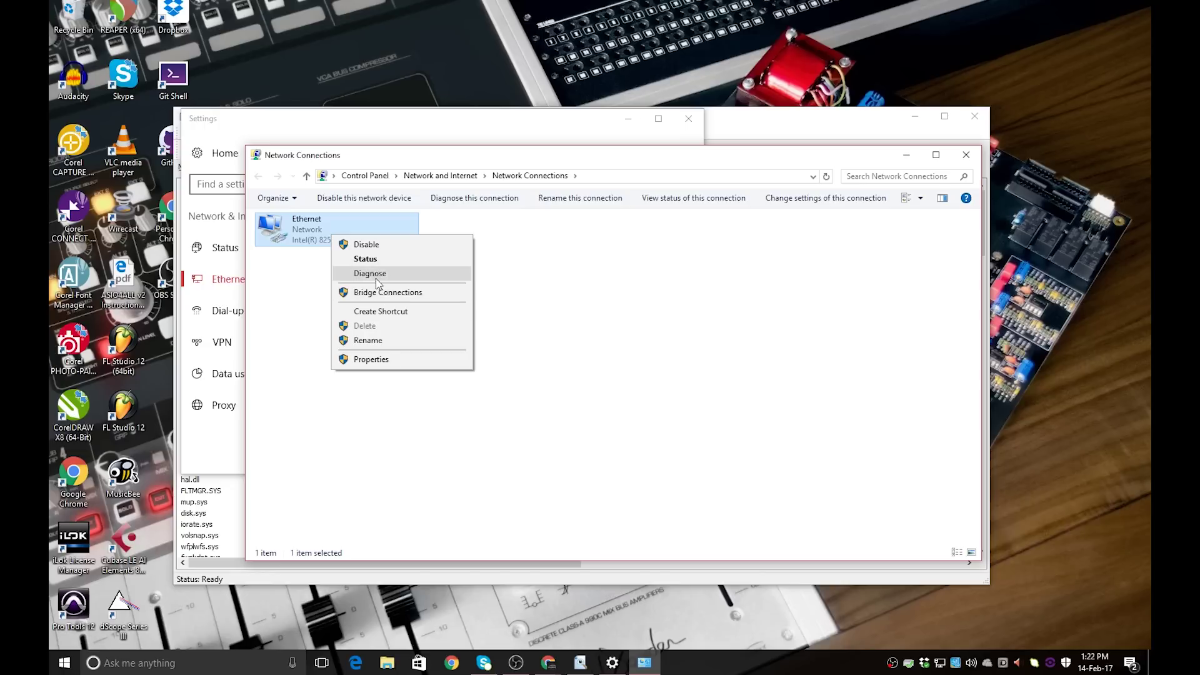
{"action": "left_click", "coordinate": [375, 246]}
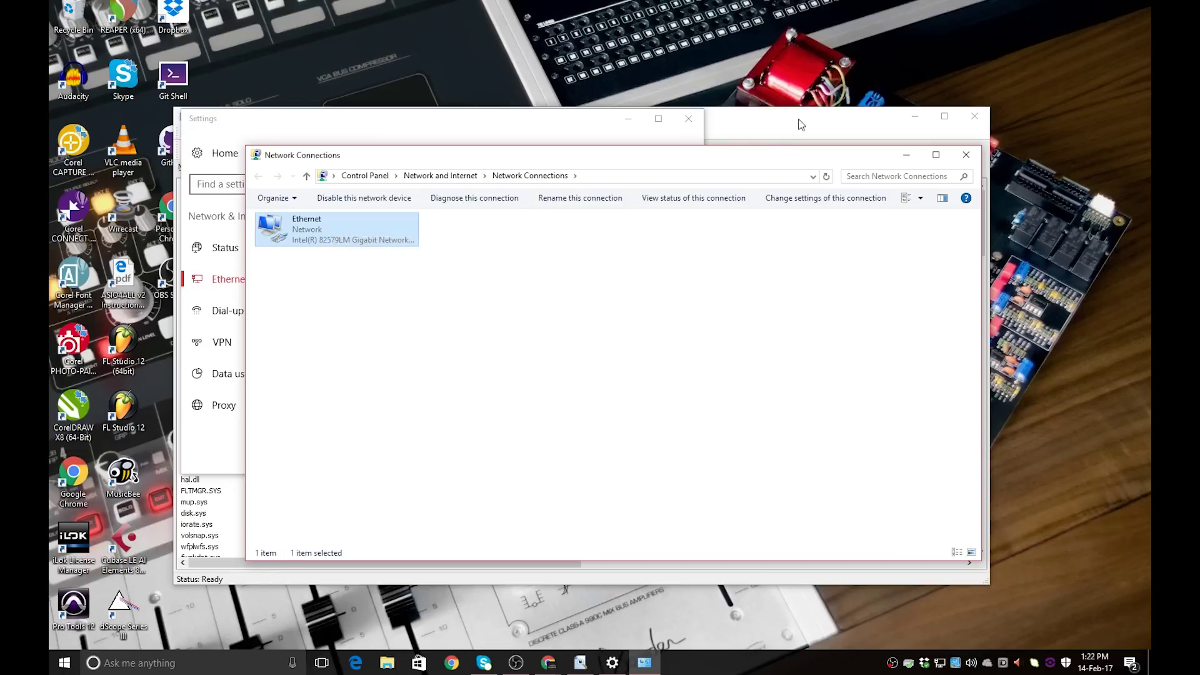
{"action": "key", "text": "alt+Tab"}
{"action": "left_click", "coordinate": [188, 149]}
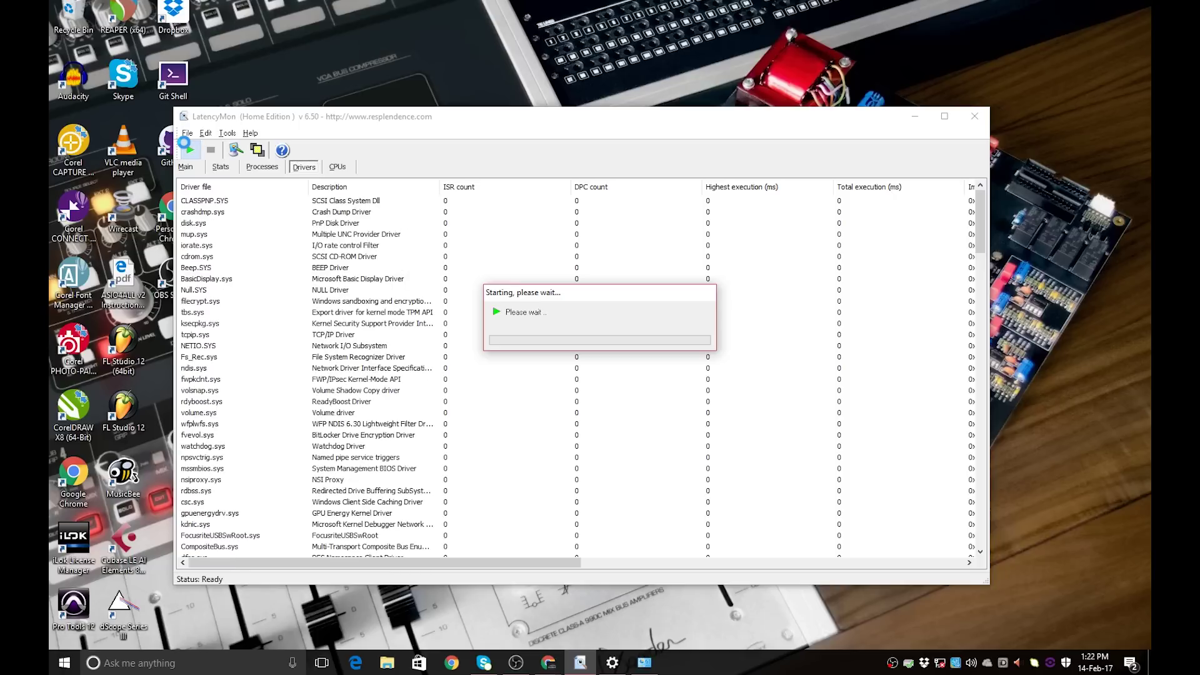
- Select the storport.sys and Wdf01000.sys entries in the refreshed driver list
{"action": "left_click", "coordinate": [305, 228]}
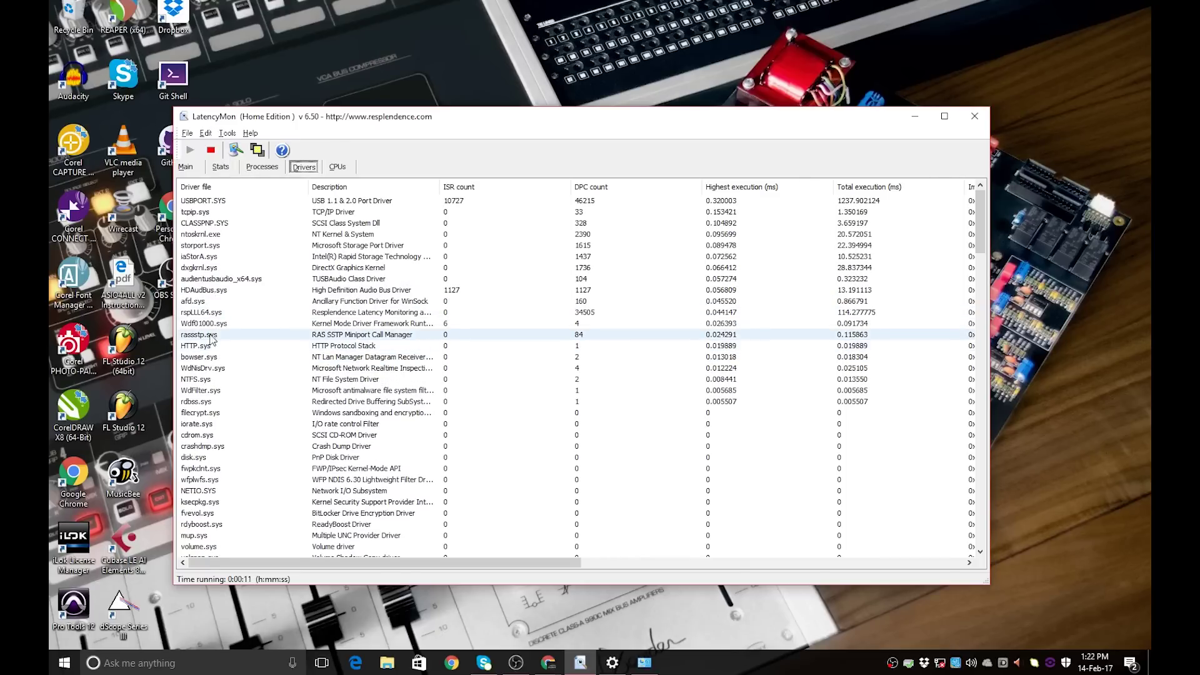
{"action": "left_click", "coordinate": [212, 330]}
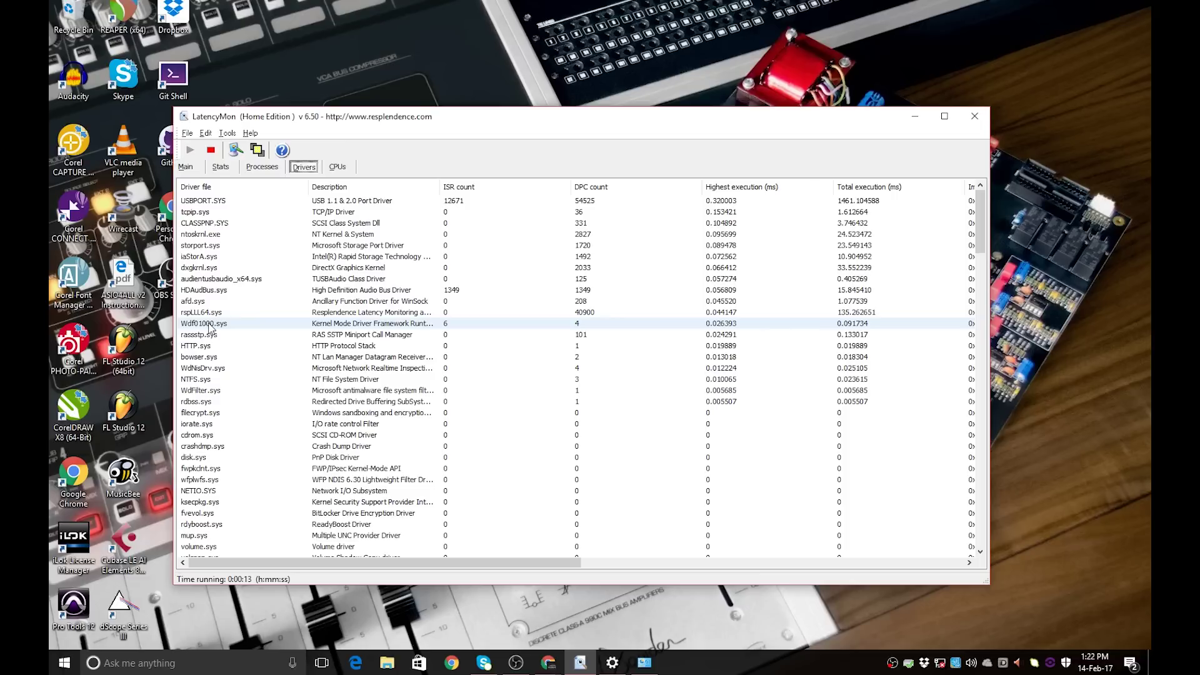